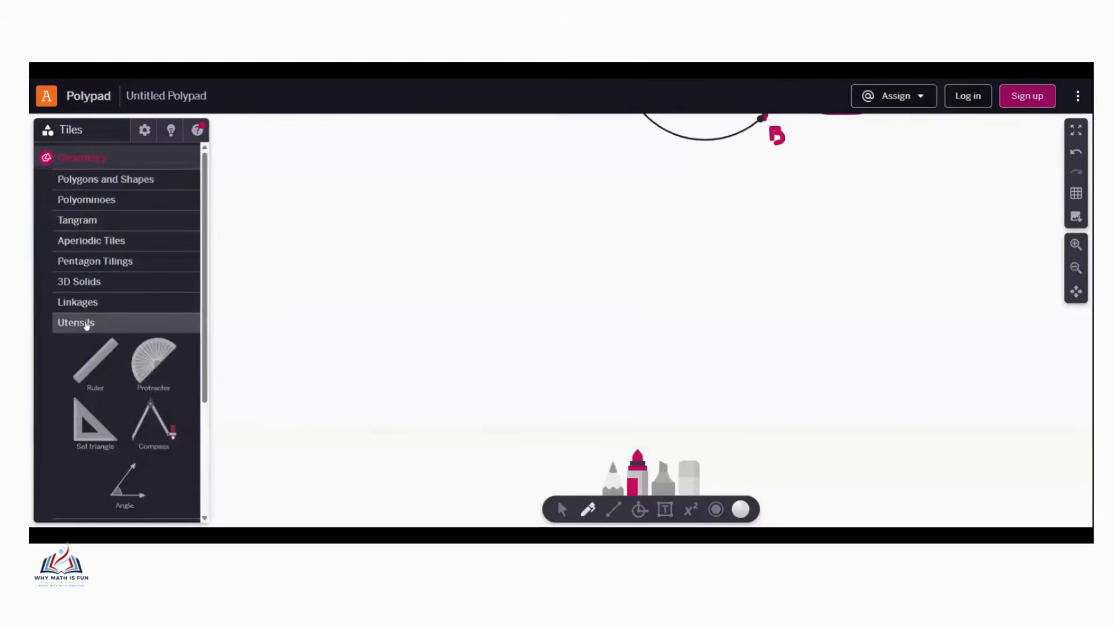
Step: Draw a horizontal line segment in the blank area below the existing circle, removing the stray construction circle
click(87, 322)
click(87, 322)
click(87, 322)
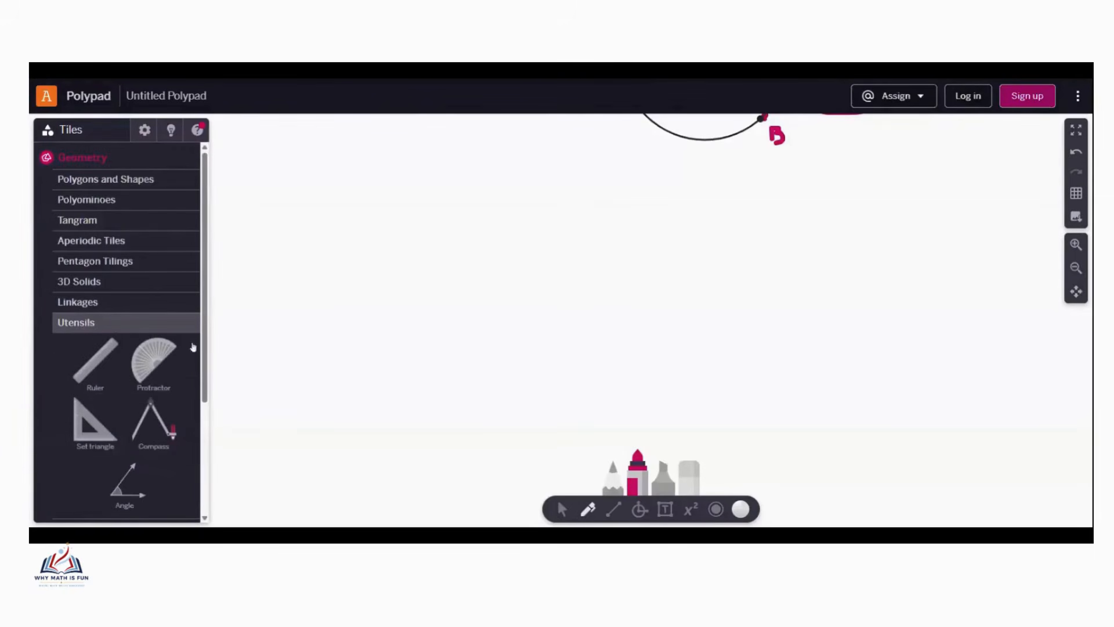
click(640, 510)
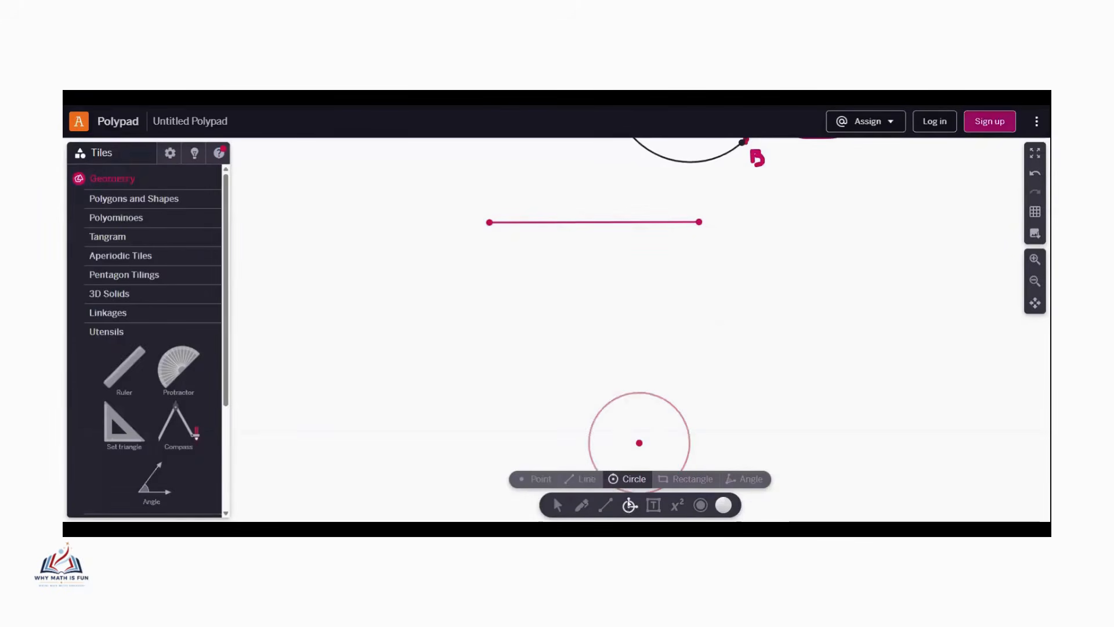
click(1036, 176)
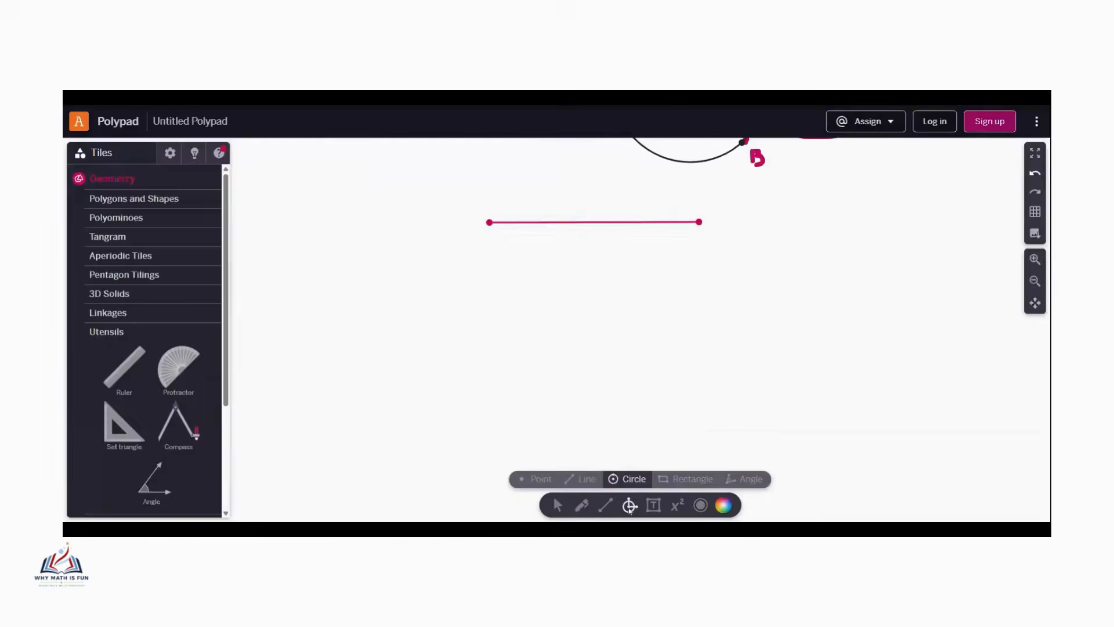
click(580, 479)
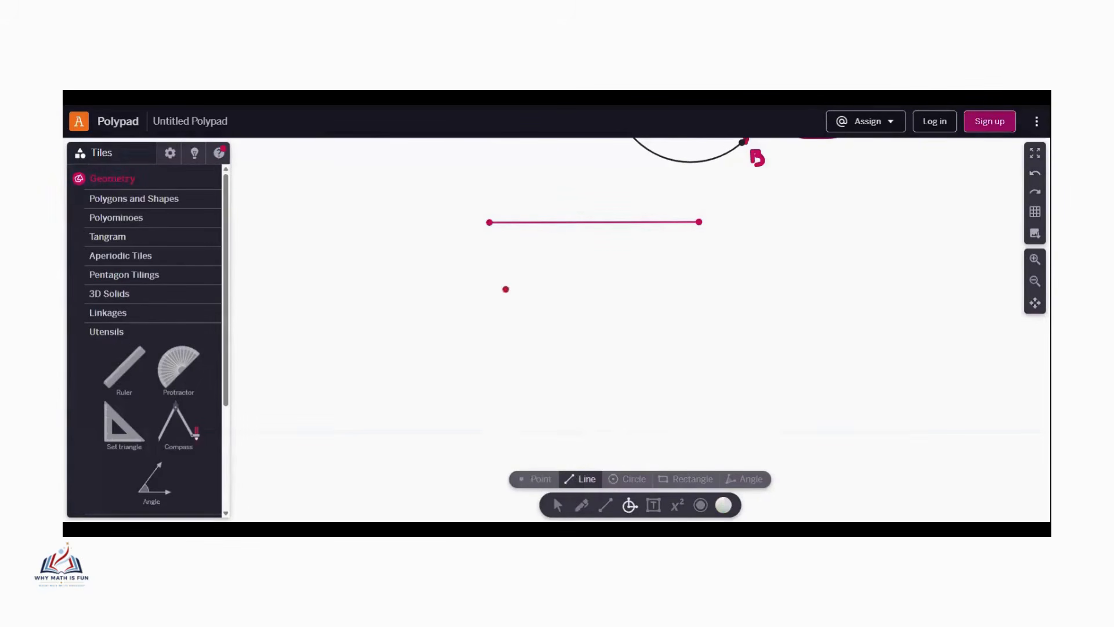
drag(489, 222, 699, 222)
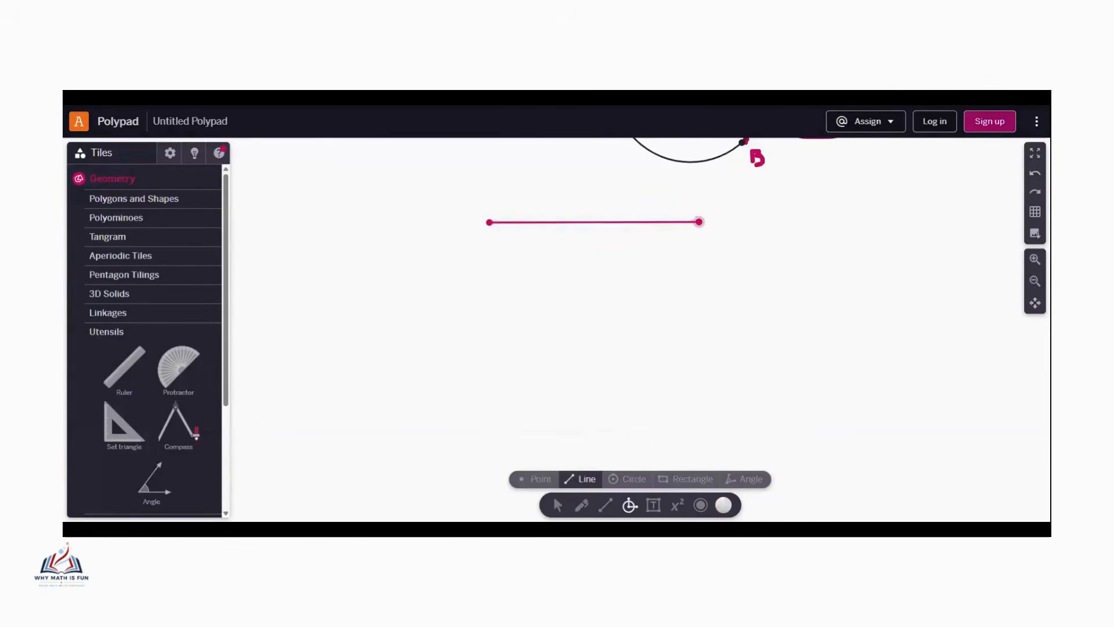
Step: Add text labels A and B under the two endpoints of the horizontal segment
click(652, 508)
click(474, 237)
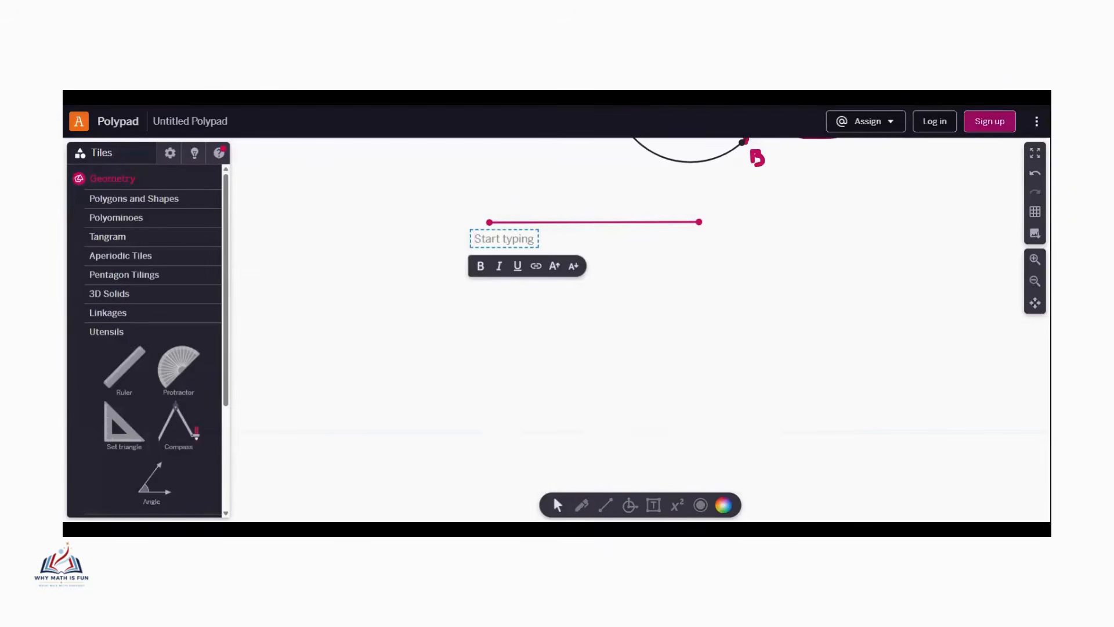
text(A)
click(689, 244)
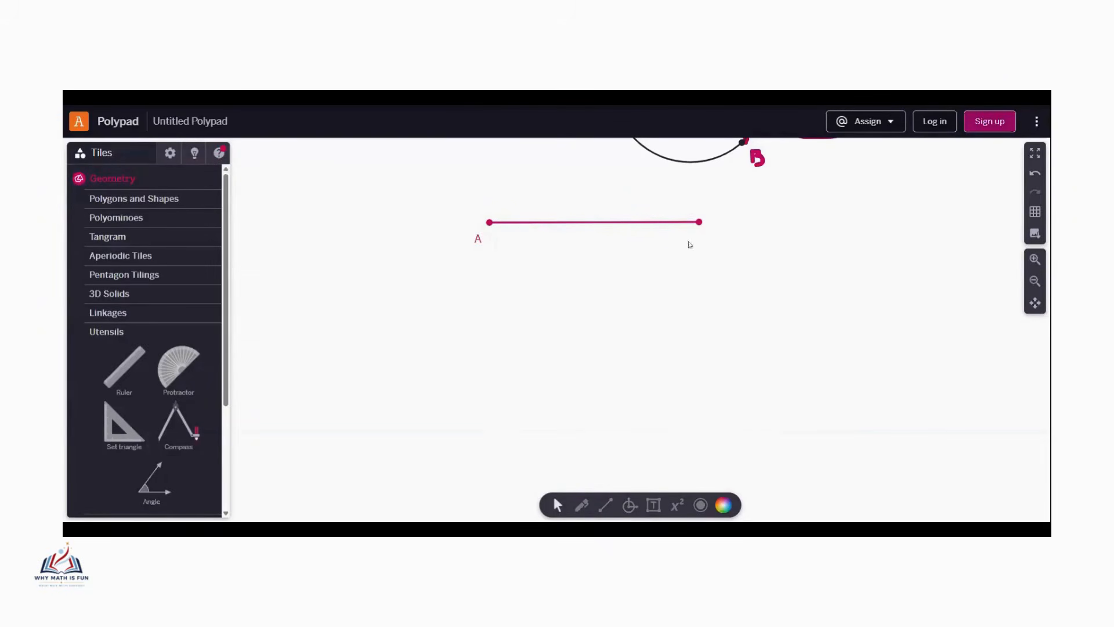
click(653, 506)
click(697, 237)
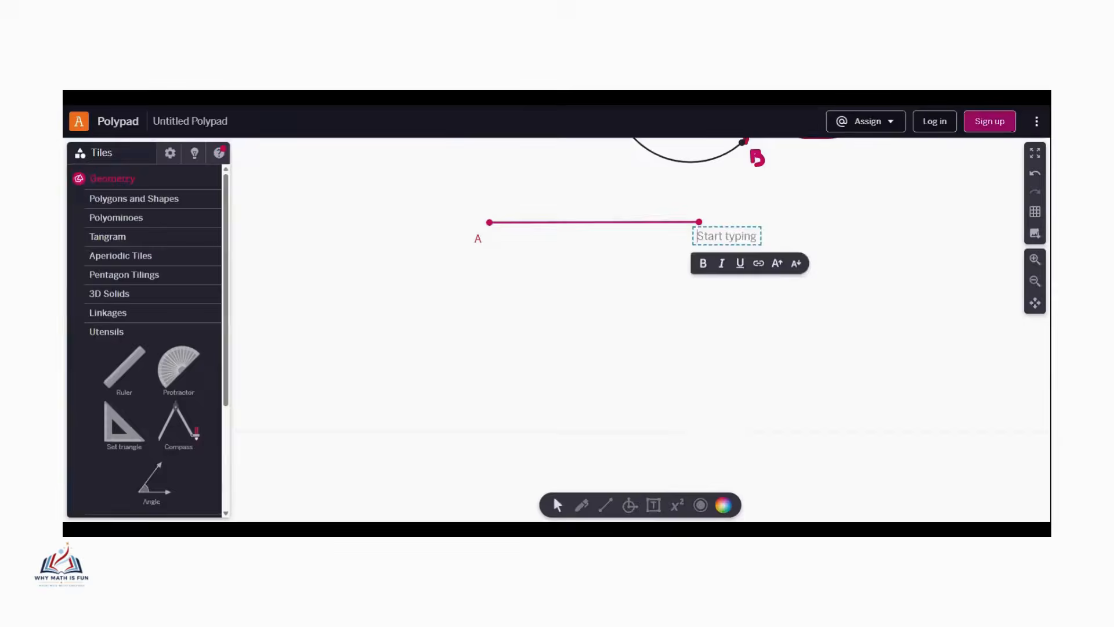
text(B)
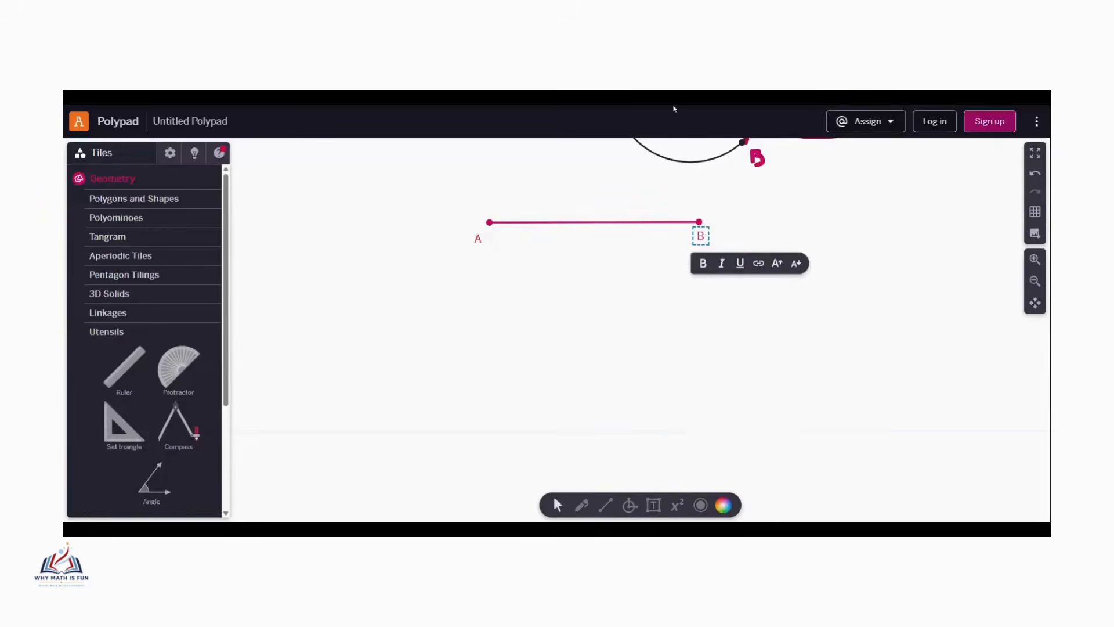
key(Escape)
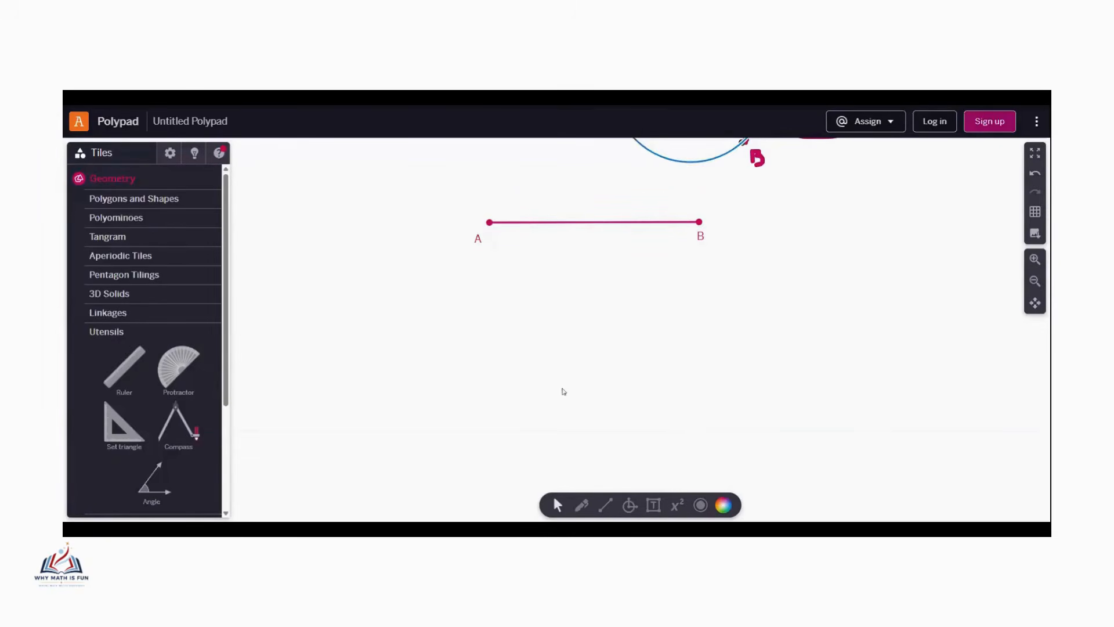
Step: Draw a longer horizontal segment below AB and span a compass from point A to point B
click(602, 508)
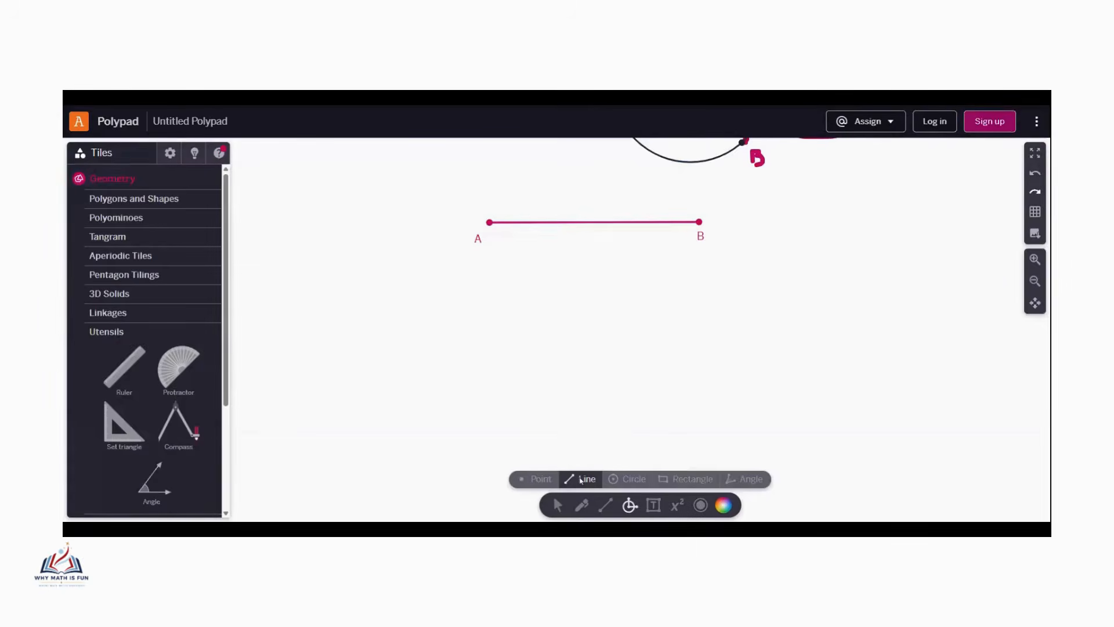
drag(489, 295, 855, 295)
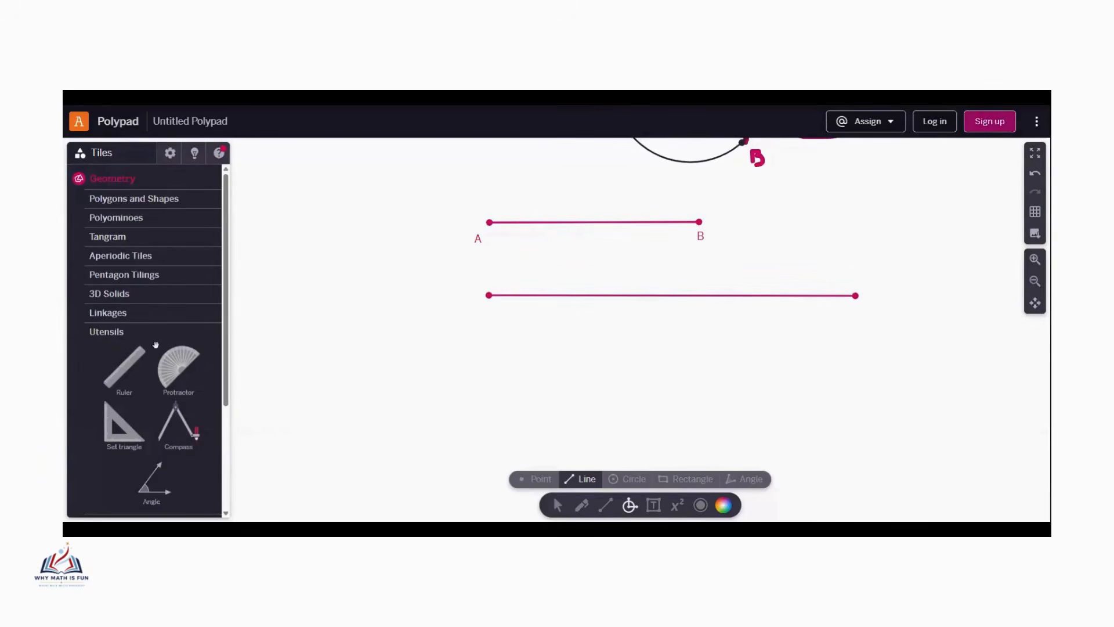
click(185, 437)
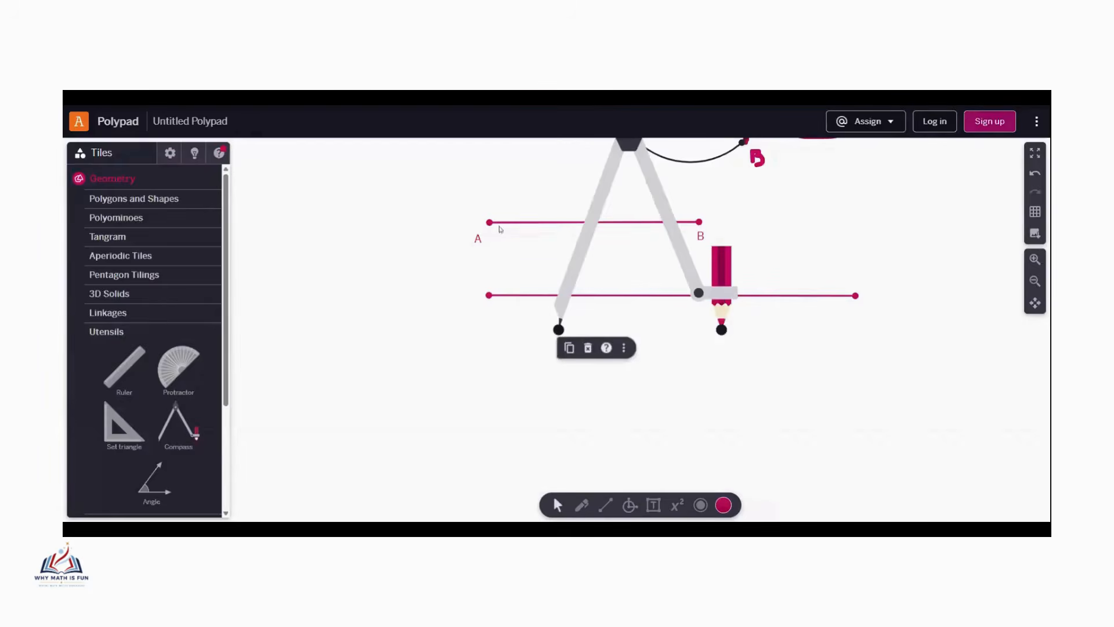
drag(612, 152, 605, 156)
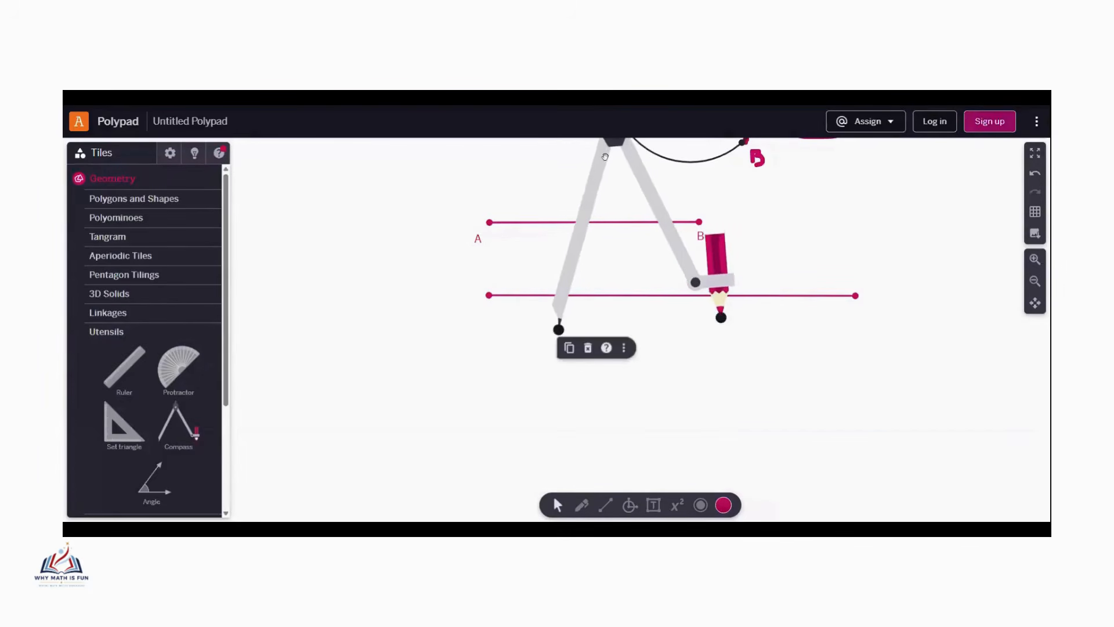
drag(588, 215, 518, 117)
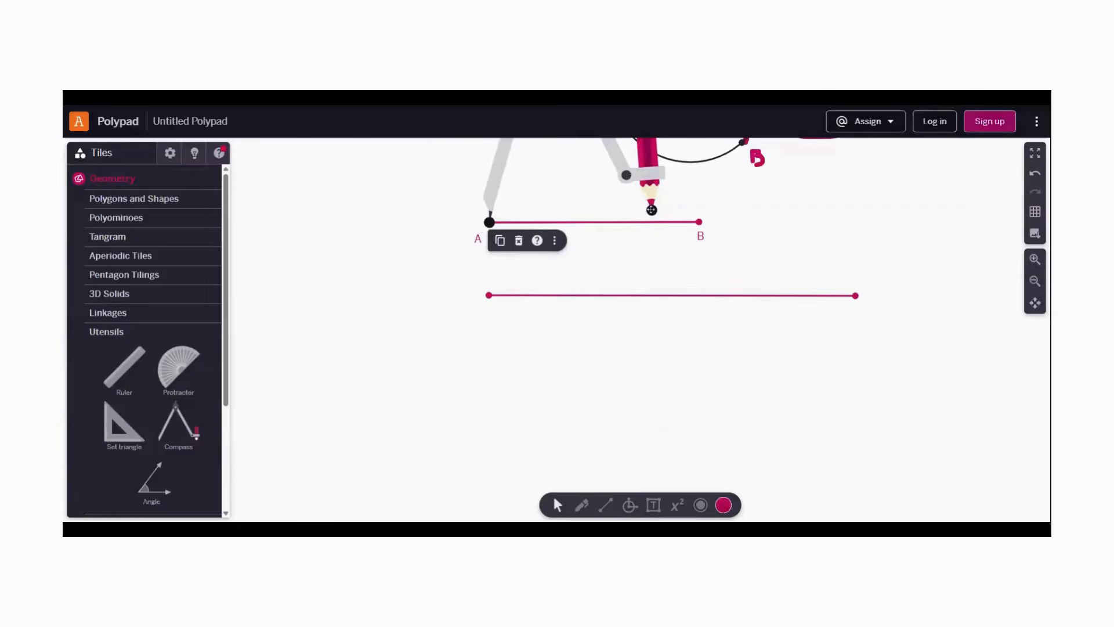
drag(651, 210, 700, 220)
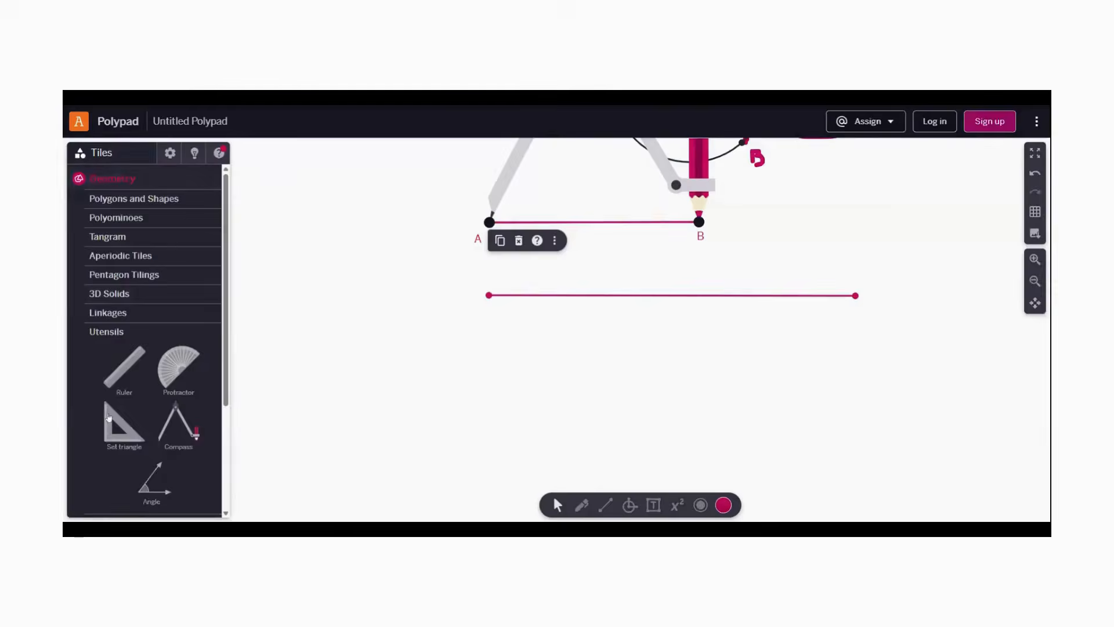
Step: Mark the Utensils category and the Compass tool with temporary red annotations, and exit the annotation overlay
click(645, 103)
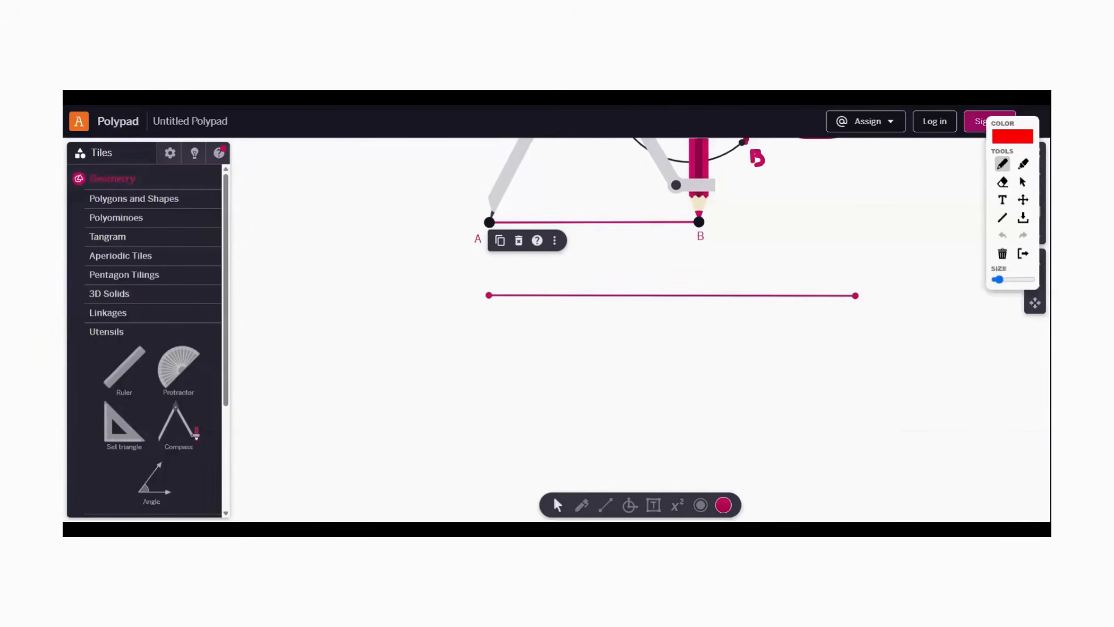
mouse_move(141, 157)
mouse_down()
mouse_move(75, 326)
mouse_move(72, 374)
mouse_up()
mouse_move(127, 321)
mouse_down()
mouse_move(79, 327)
mouse_move(133, 326)
mouse_move(92, 318)
mouse_move(137, 346)
mouse_move(171, 413)
mouse_up()
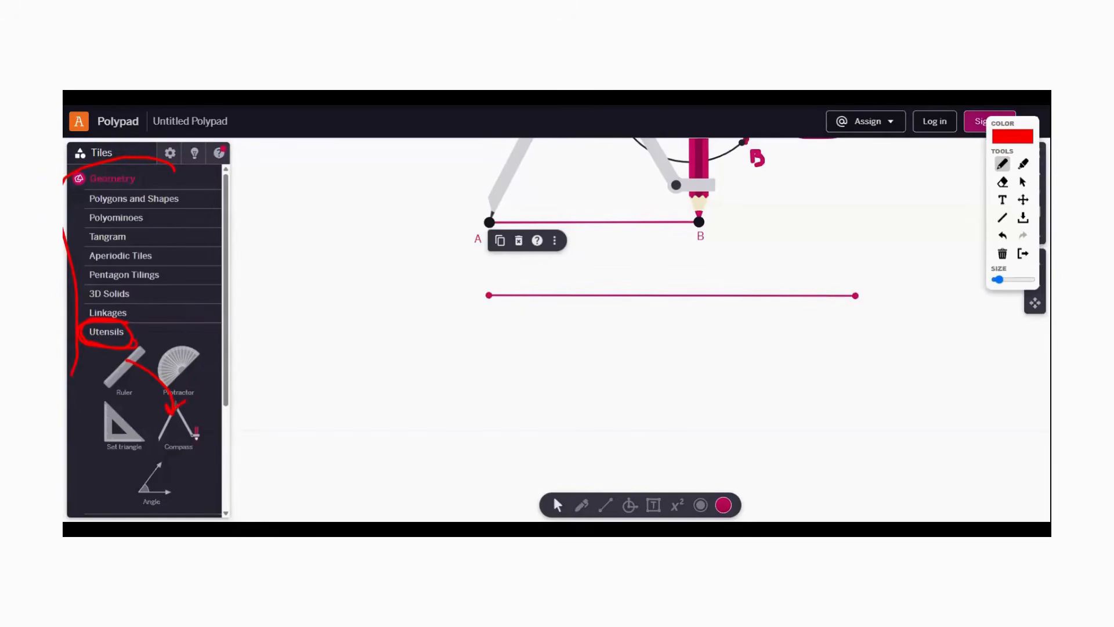
click(1023, 253)
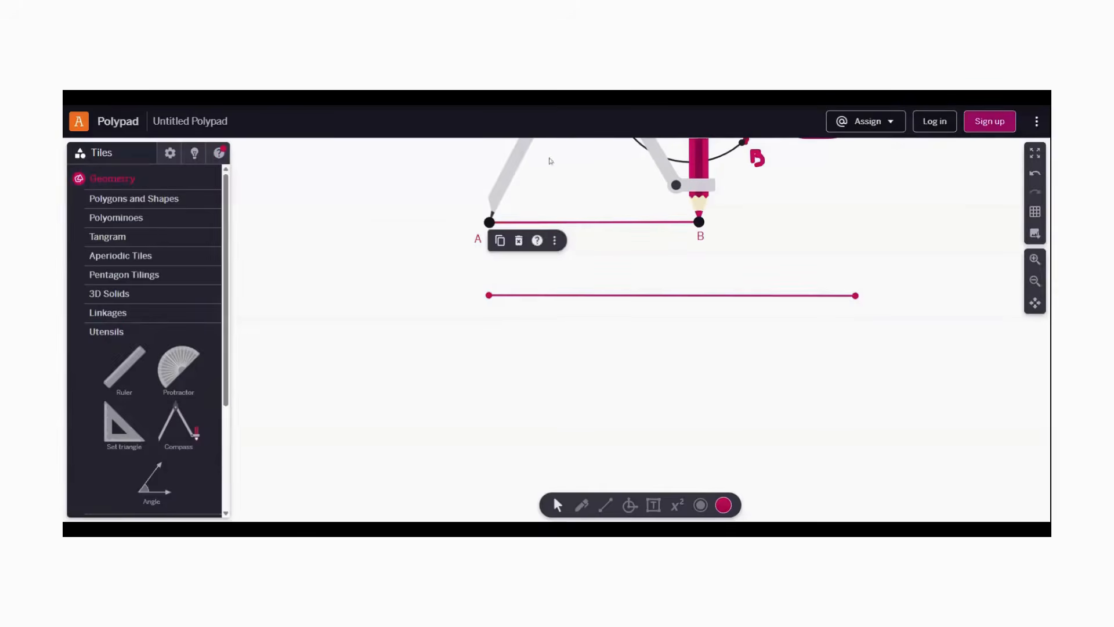
Step: Move the compass, keeping its width, to the longer segment's left endpoint, draw an arc across the segment, and delete the compass
drag(520, 160, 519, 227)
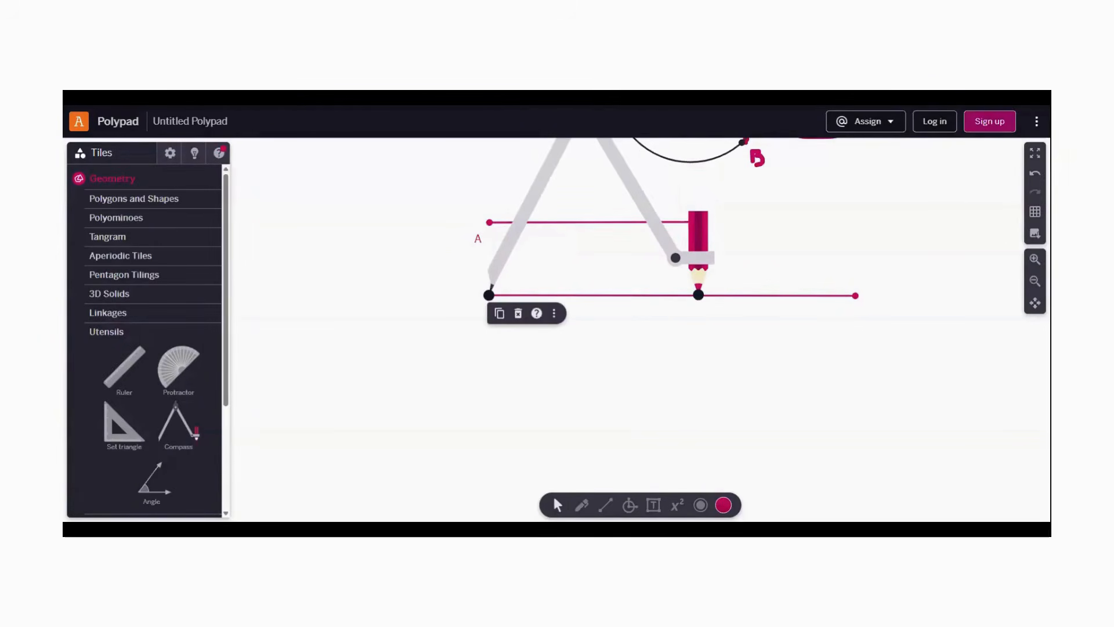
mouse_move(699, 242)
mouse_down()
mouse_move(704, 254)
mouse_move(682, 230)
mouse_move(676, 277)
mouse_move(667, 239)
mouse_move(670, 285)
mouse_move(678, 262)
mouse_up()
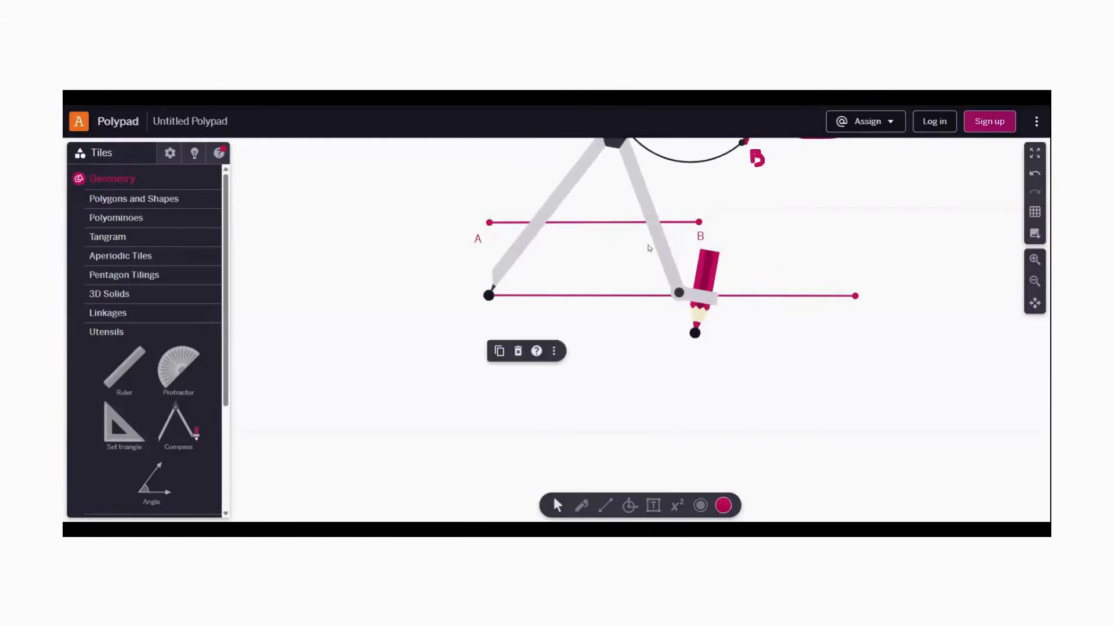
click(519, 351)
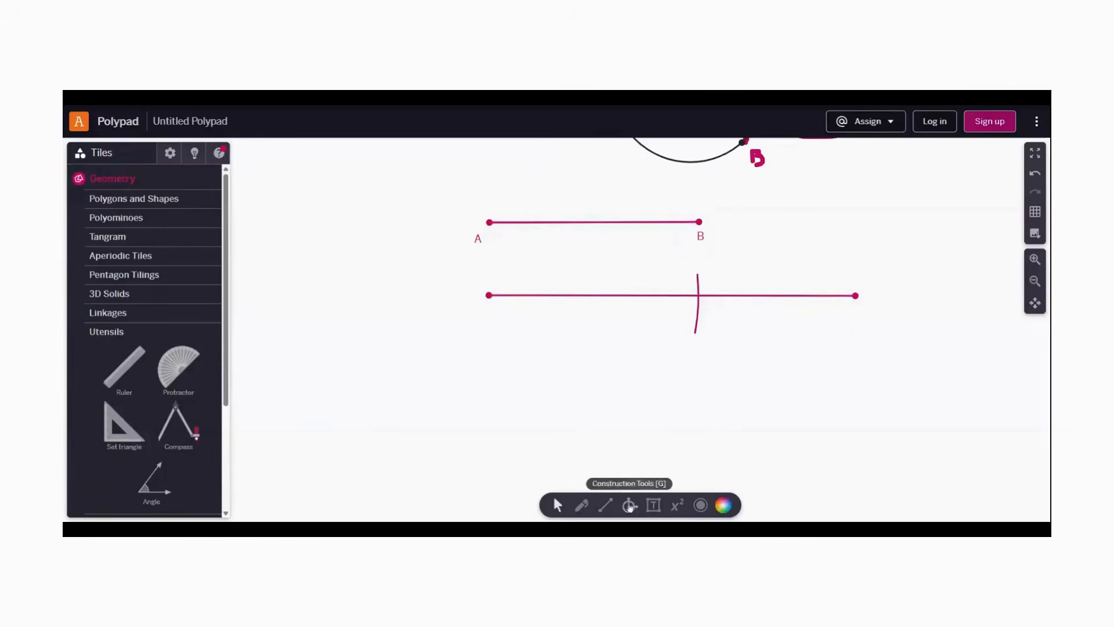
Step: Label the longer segment's left endpoint C and its intersection with the arc D
click(653, 505)
click(488, 307)
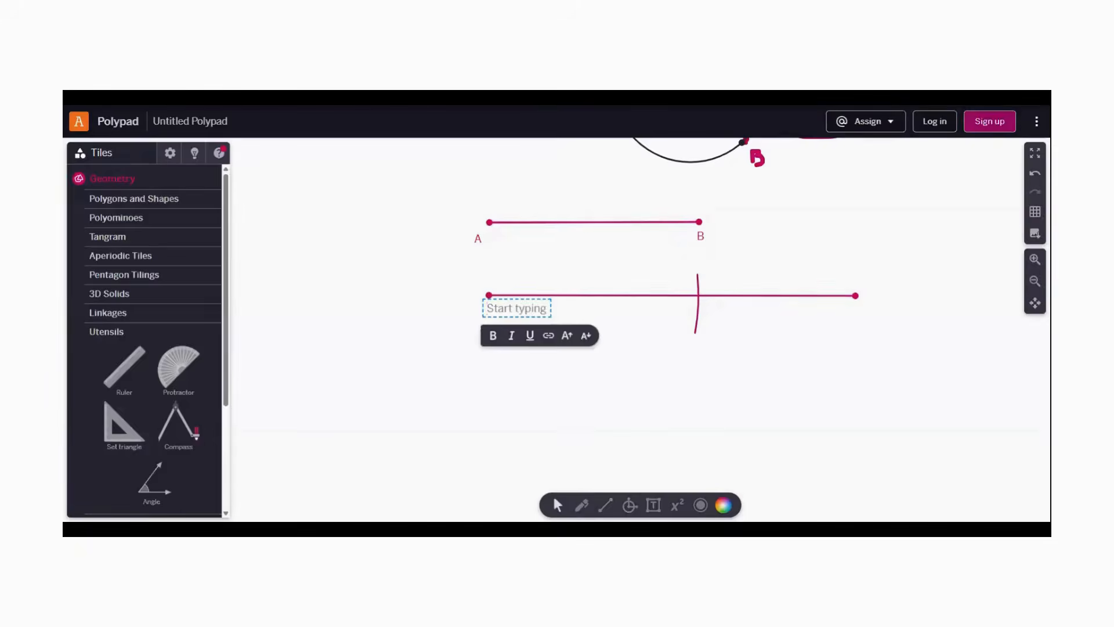
text(C)
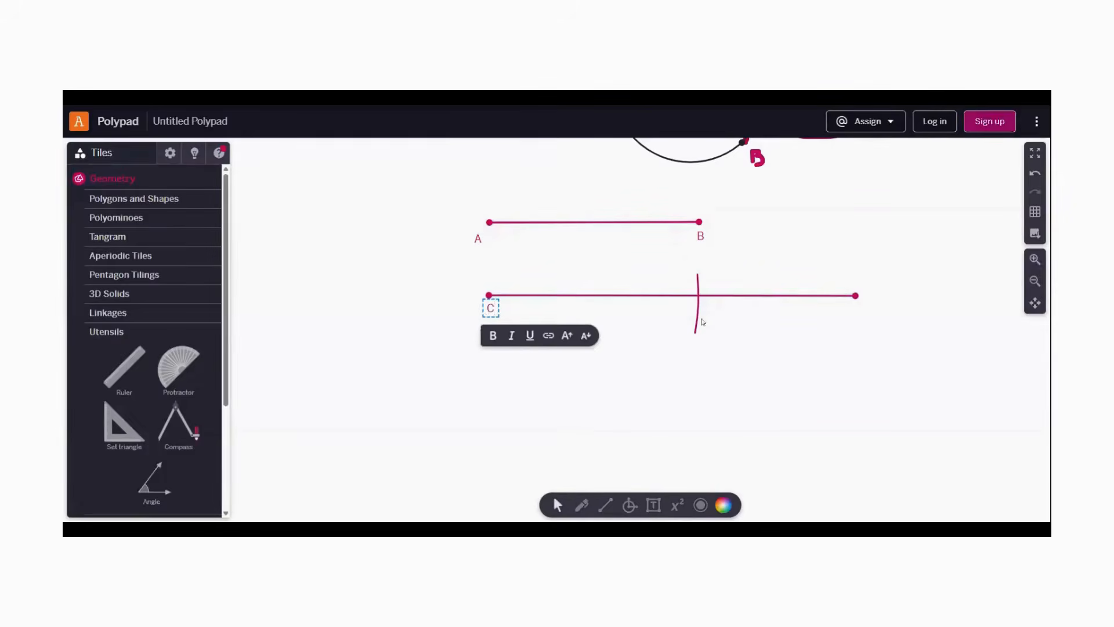
click(653, 505)
click(697, 309)
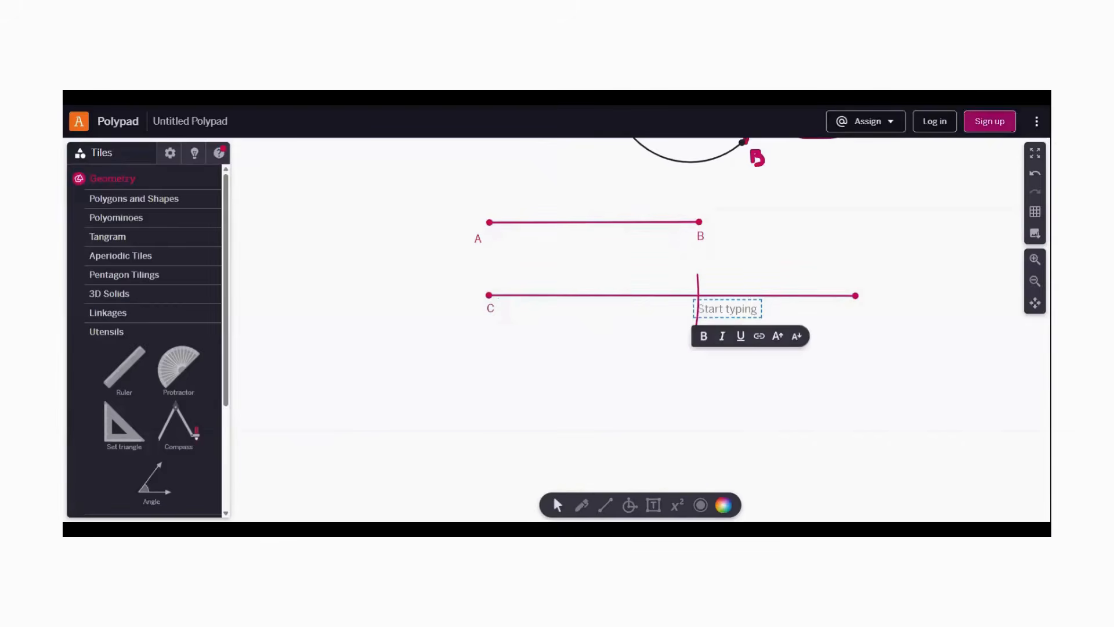
text(D)
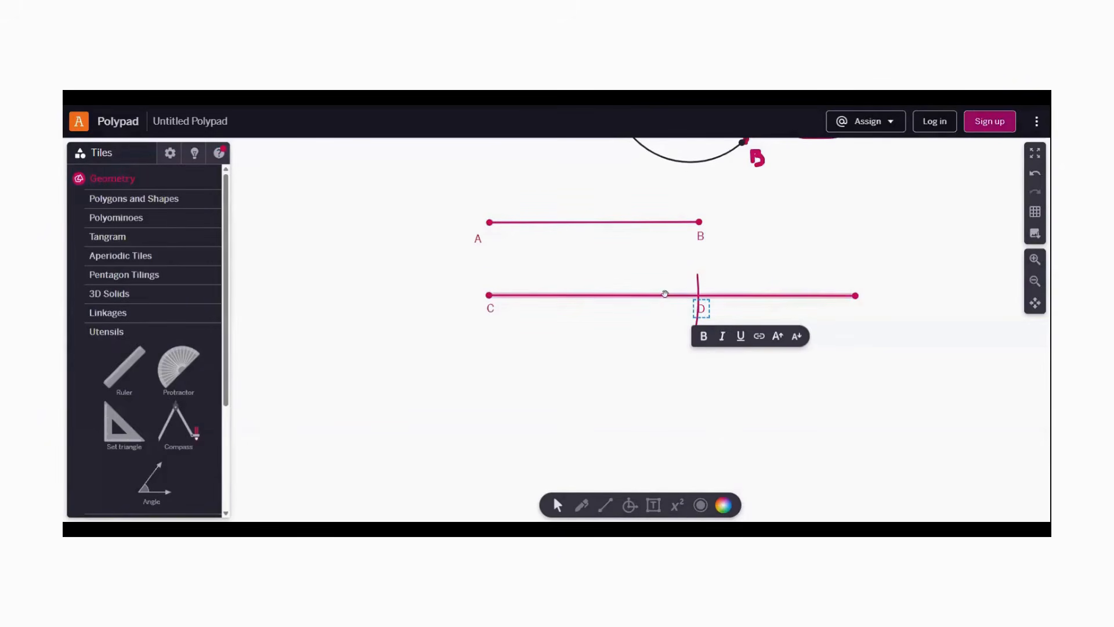
Step: Measure segments AB and CD by placing a ruler along each of them
click(121, 368)
drag(599, 337, 558, 252)
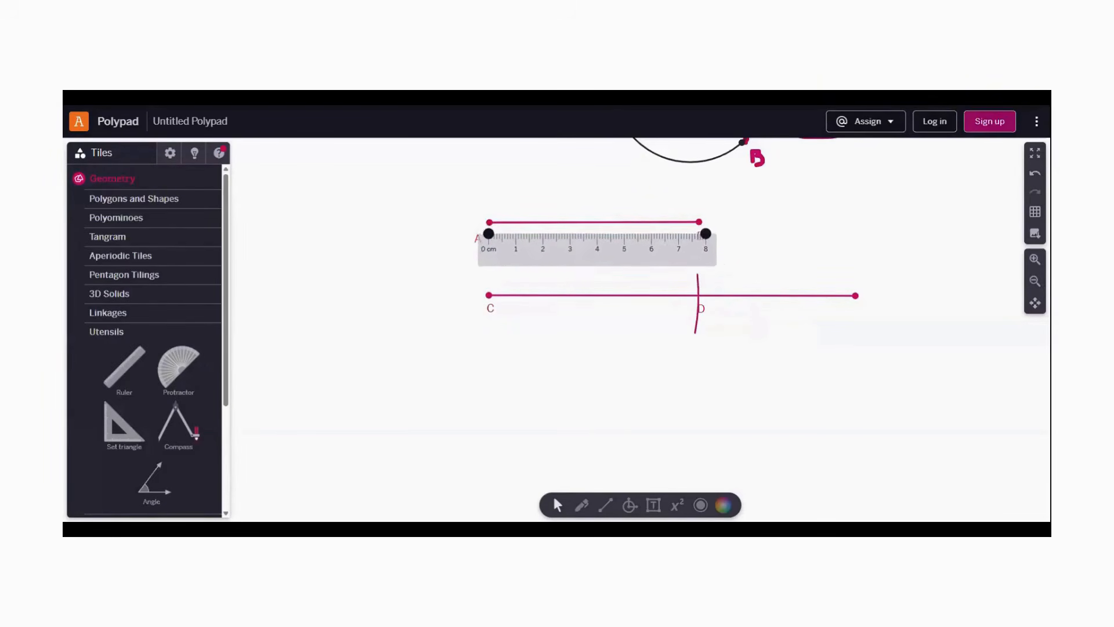
drag(557, 249, 558, 321)
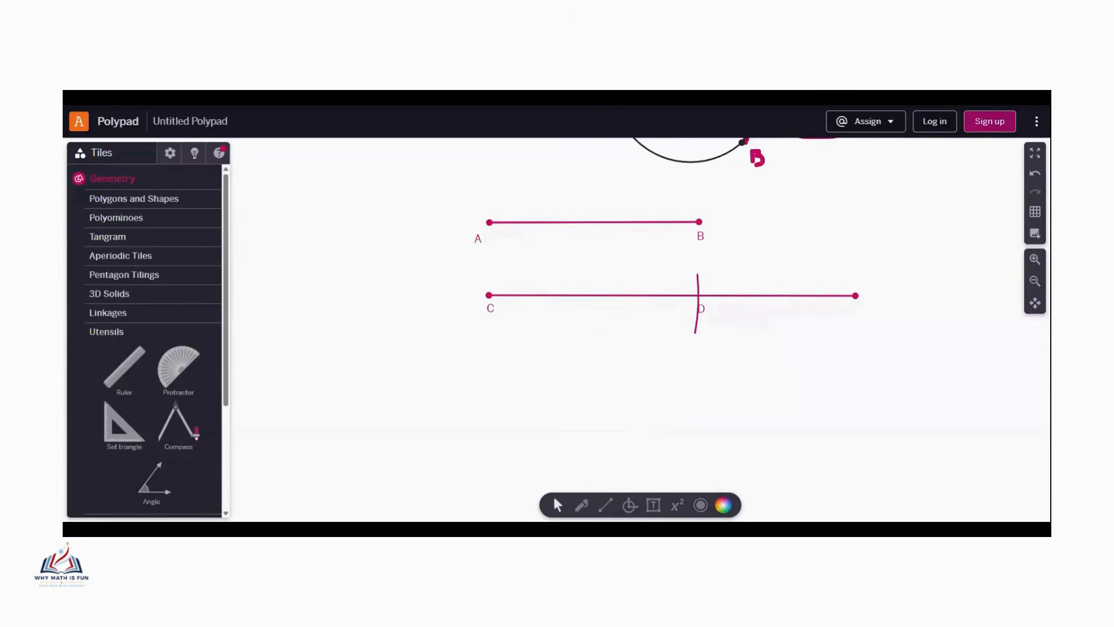
Step: Draw a short horizontal segment below and to the left of CD, and label its endpoints D and F
click(605, 505)
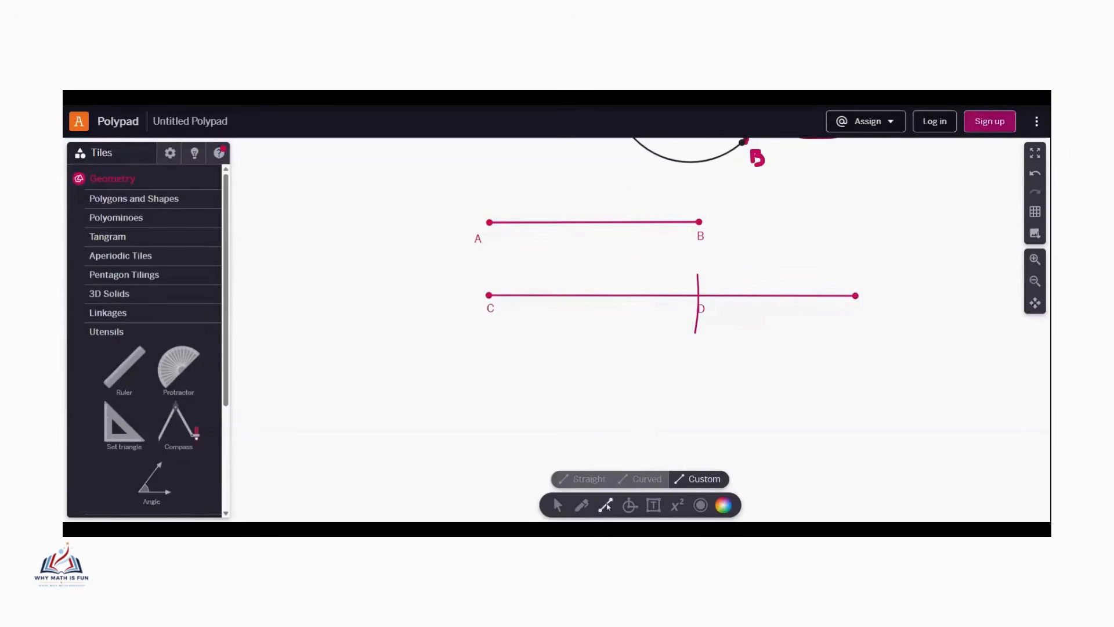
click(630, 505)
drag(355, 383, 439, 382)
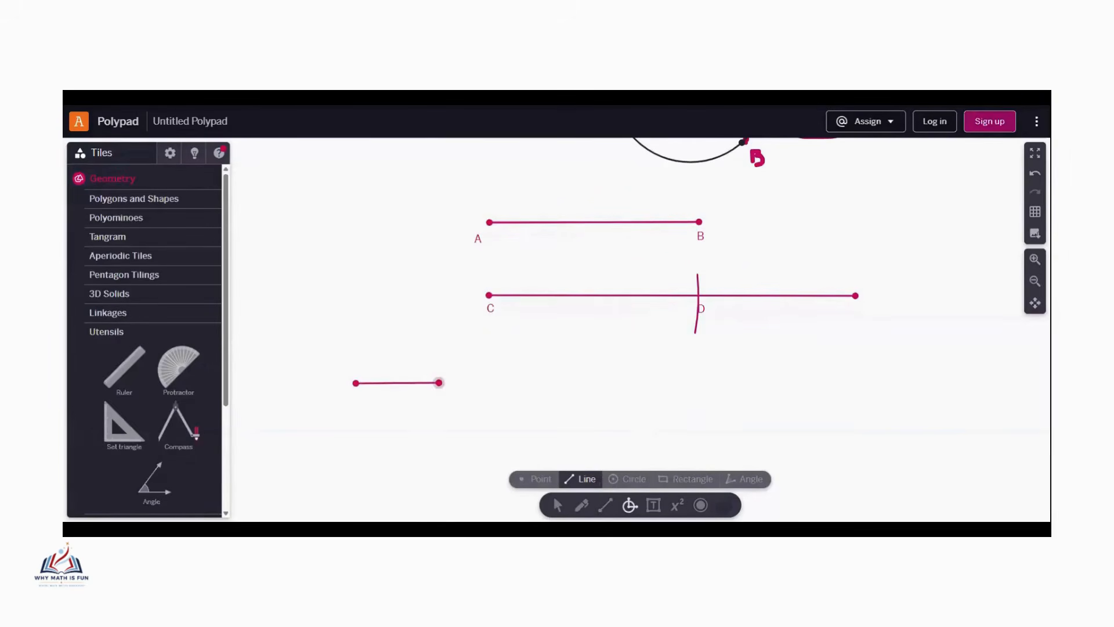
click(653, 504)
click(353, 405)
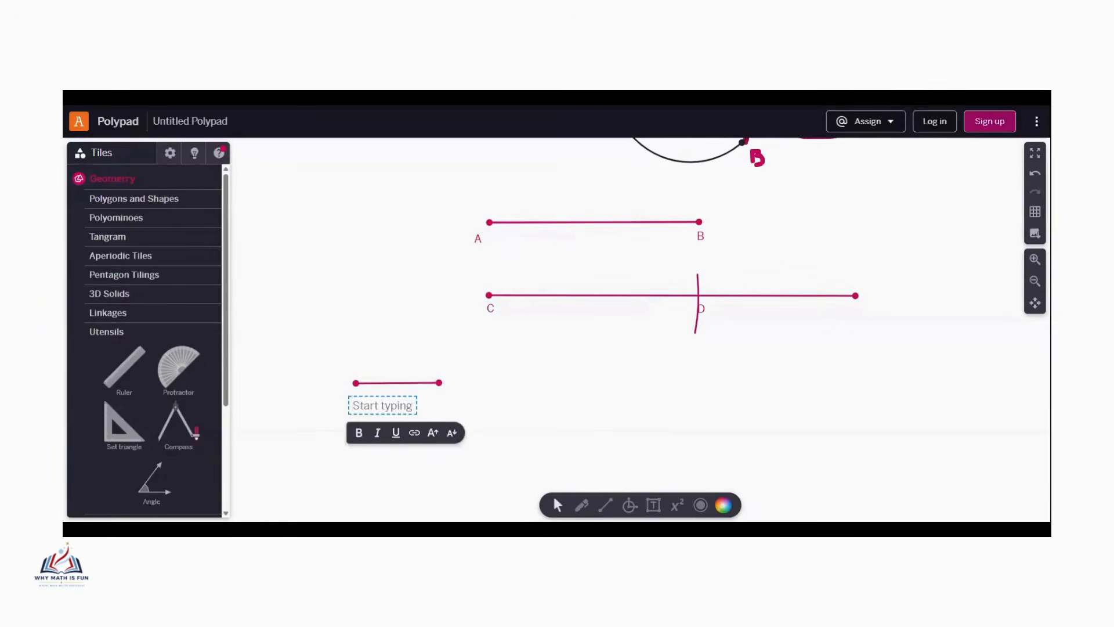
text(D                        F)
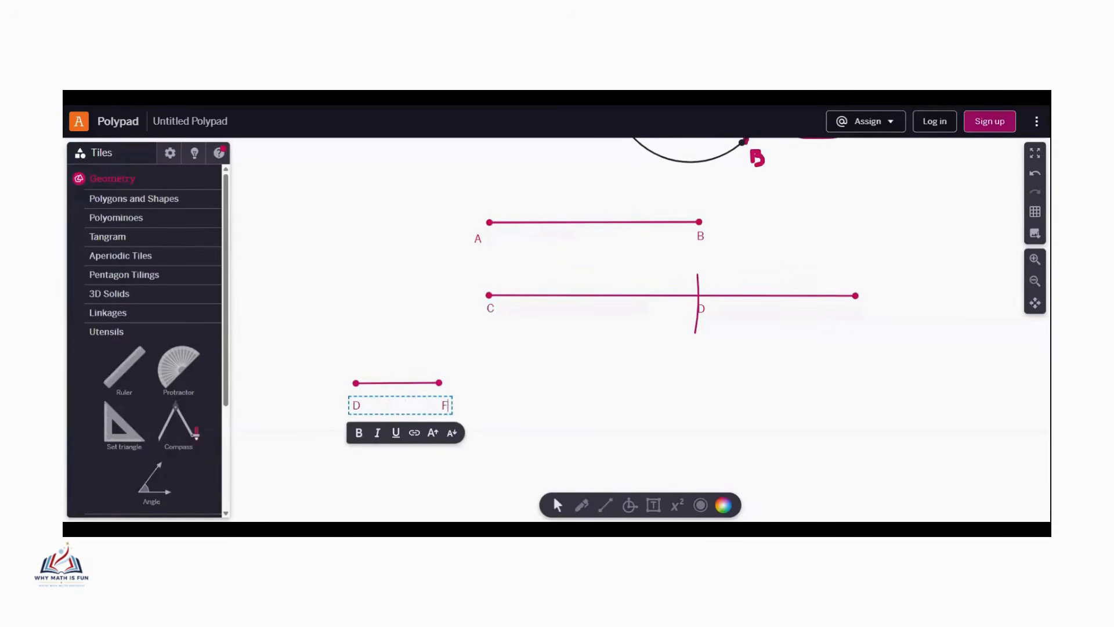
click(503, 396)
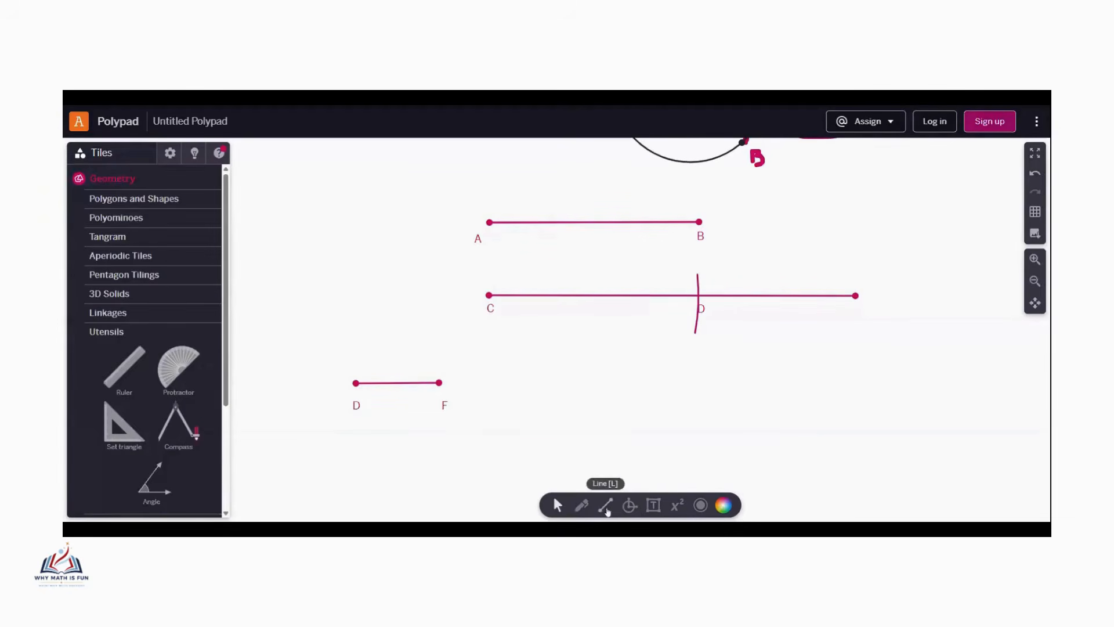
Step: Draw a slightly longer segment below DF and span a new compass from point D to point F
click(630, 506)
drag(354, 431, 479, 430)
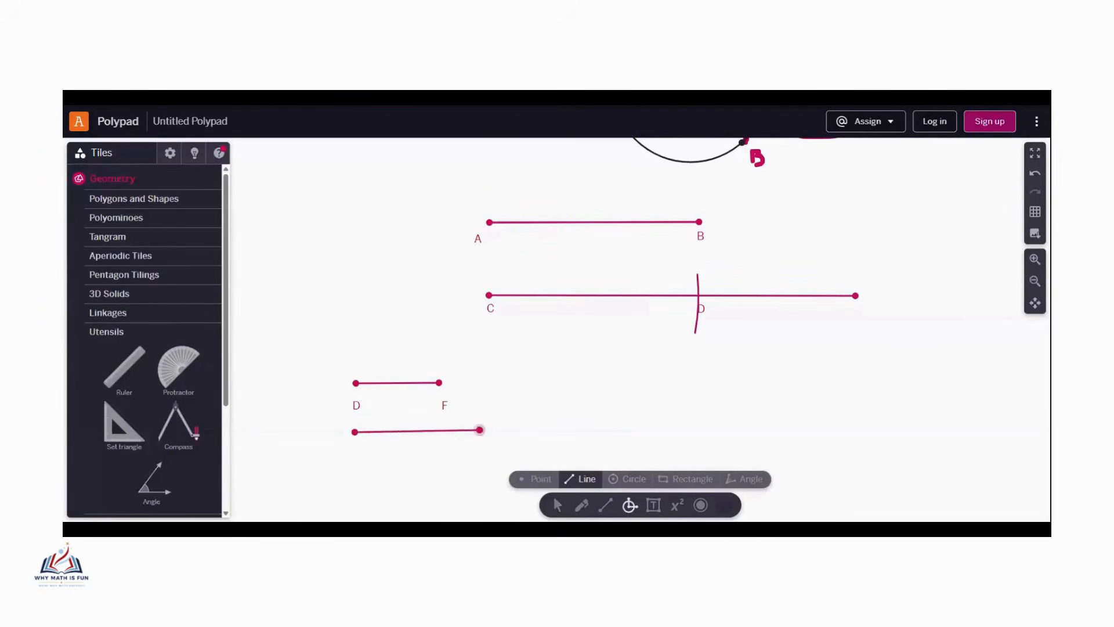
click(183, 429)
drag(606, 178, 401, 234)
mouse_move(494, 346)
mouse_down()
mouse_move(482, 348)
mouse_move(498, 348)
mouse_move(500, 381)
mouse_move(439, 382)
mouse_up()
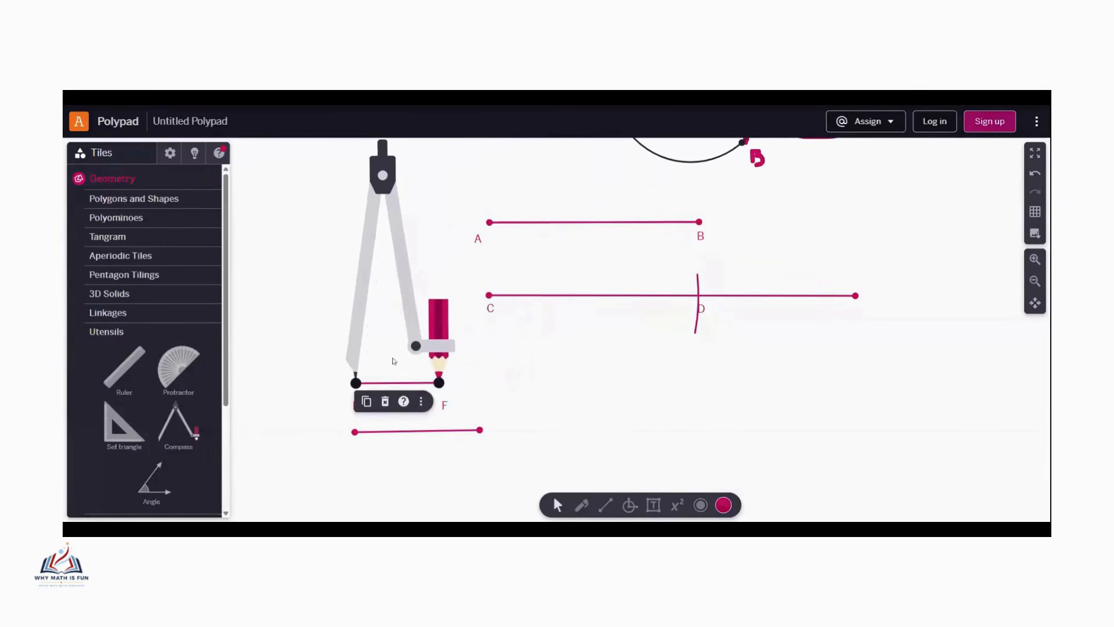
Step: Transfer the DF width to the lower segment's left endpoint, draw an arc across that segment, and delete the compass
drag(367, 260, 365, 308)
mouse_move(436, 373)
mouse_down()
mouse_move(435, 361)
mouse_move(438, 378)
mouse_move(415, 409)
mouse_move(409, 386)
mouse_up()
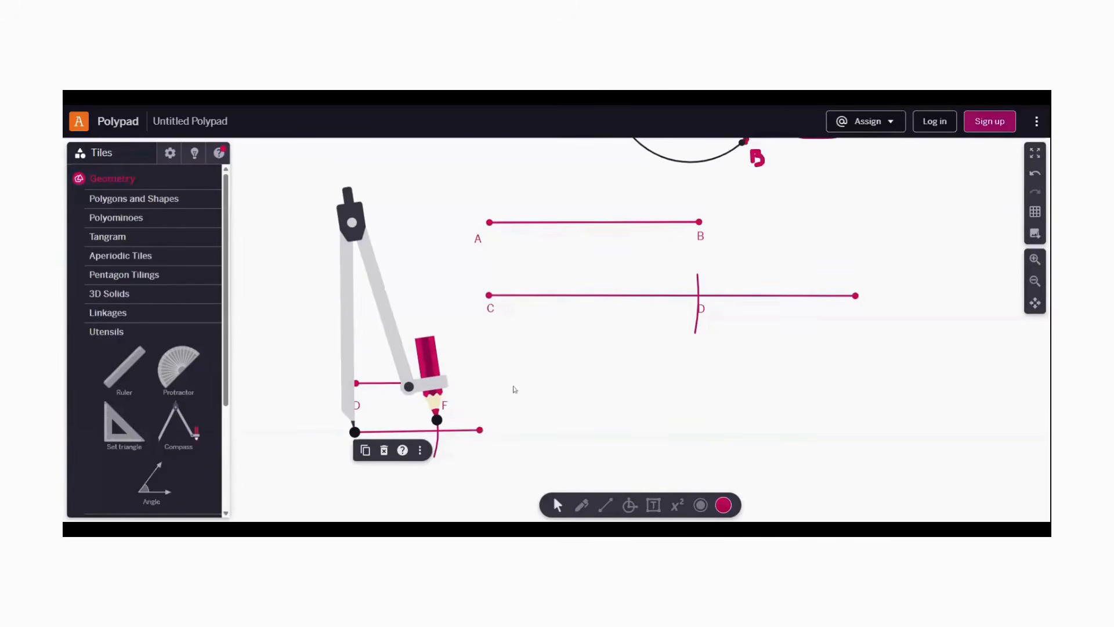
click(384, 451)
Step: Label the lowest segment's left endpoint G and its arc intersection H
click(653, 505)
click(348, 455)
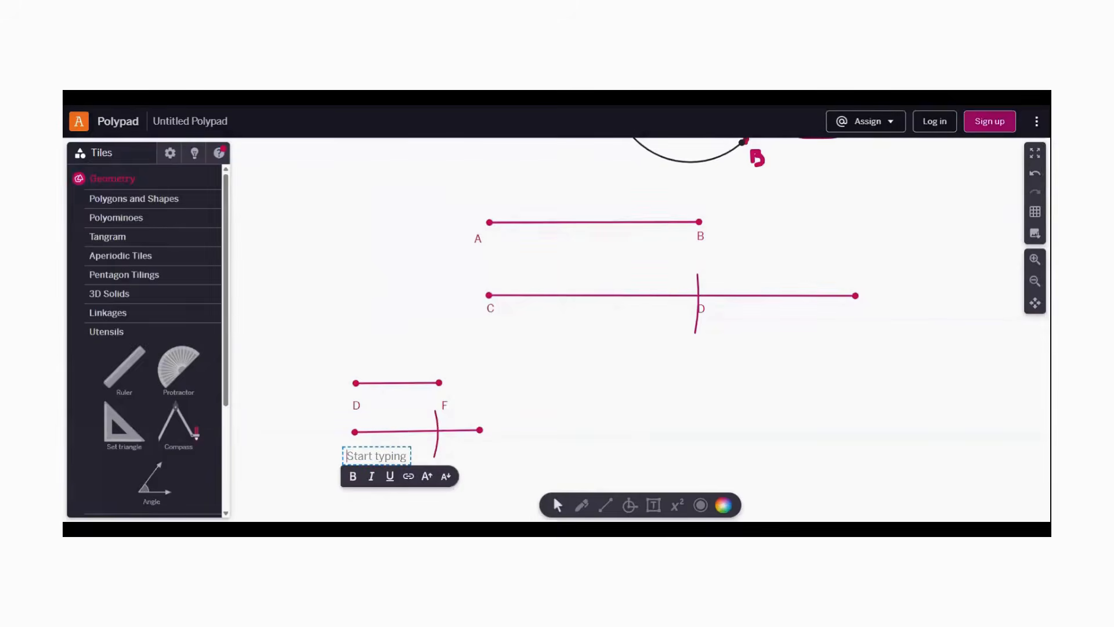
text(G                               )
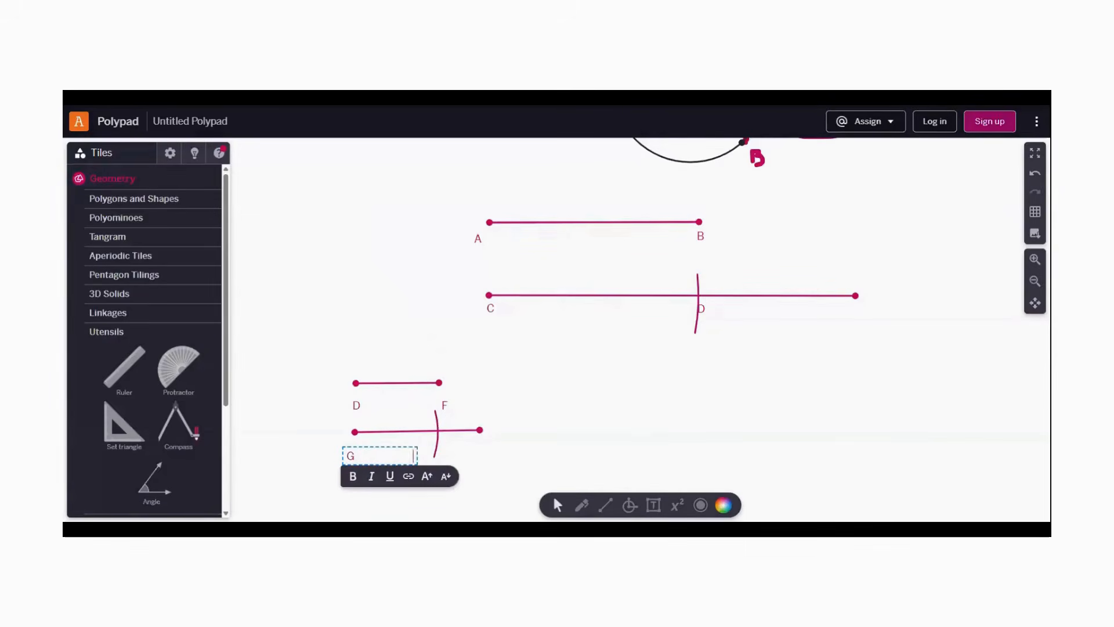
text(H)
key(Escape)
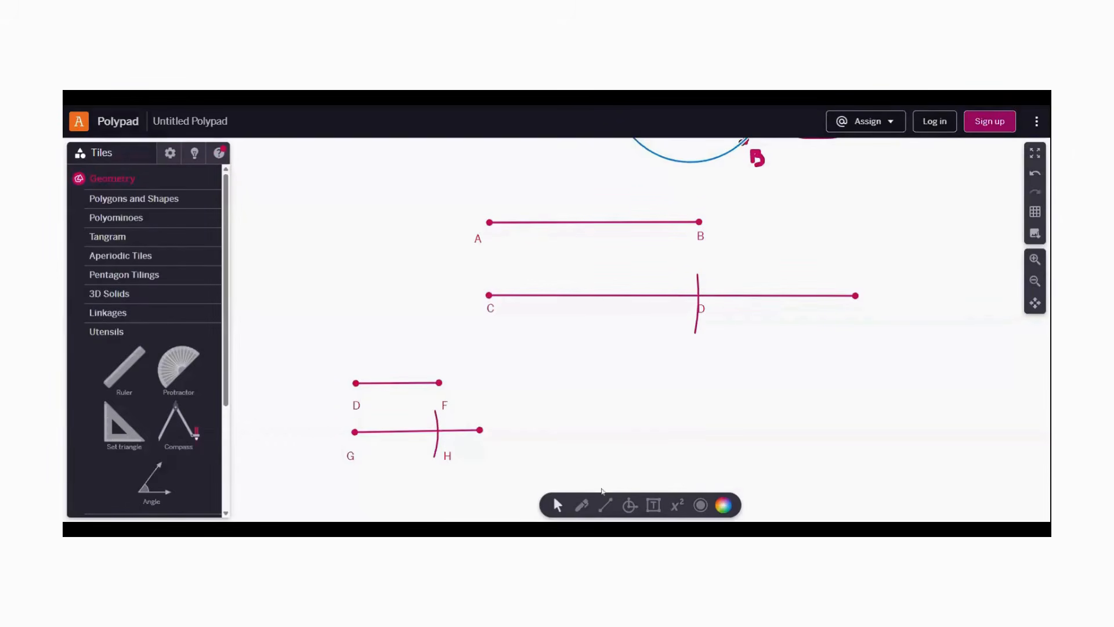
Step: Handwrite AB ≅ CD with overbars beside AB, number the lower pair 2, and write the congruence statement for DF and GH beside it
click(581, 504)
mouse_move(744, 213)
mouse_down()
mouse_move(735, 235)
mouse_move(760, 234)
mouse_move(765, 212)
mouse_move(768, 231)
mouse_move(802, 228)
mouse_move(798, 210)
mouse_move(779, 203)
mouse_move(835, 232)
mouse_move(859, 201)
mouse_up()
drag(322, 381, 336, 383)
mouse_move(485, 379)
mouse_down()
mouse_move(487, 397)
mouse_move(513, 388)
mouse_move(505, 373)
mouse_move(534, 391)
mouse_move(540, 373)
mouse_move(543, 393)
mouse_move(555, 387)
mouse_up()
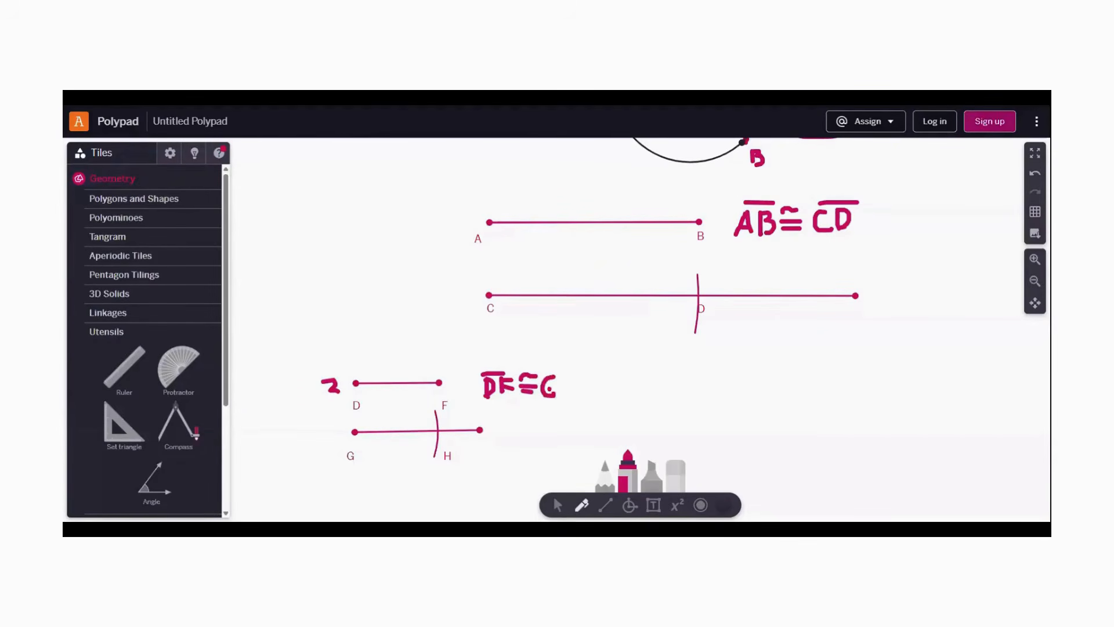